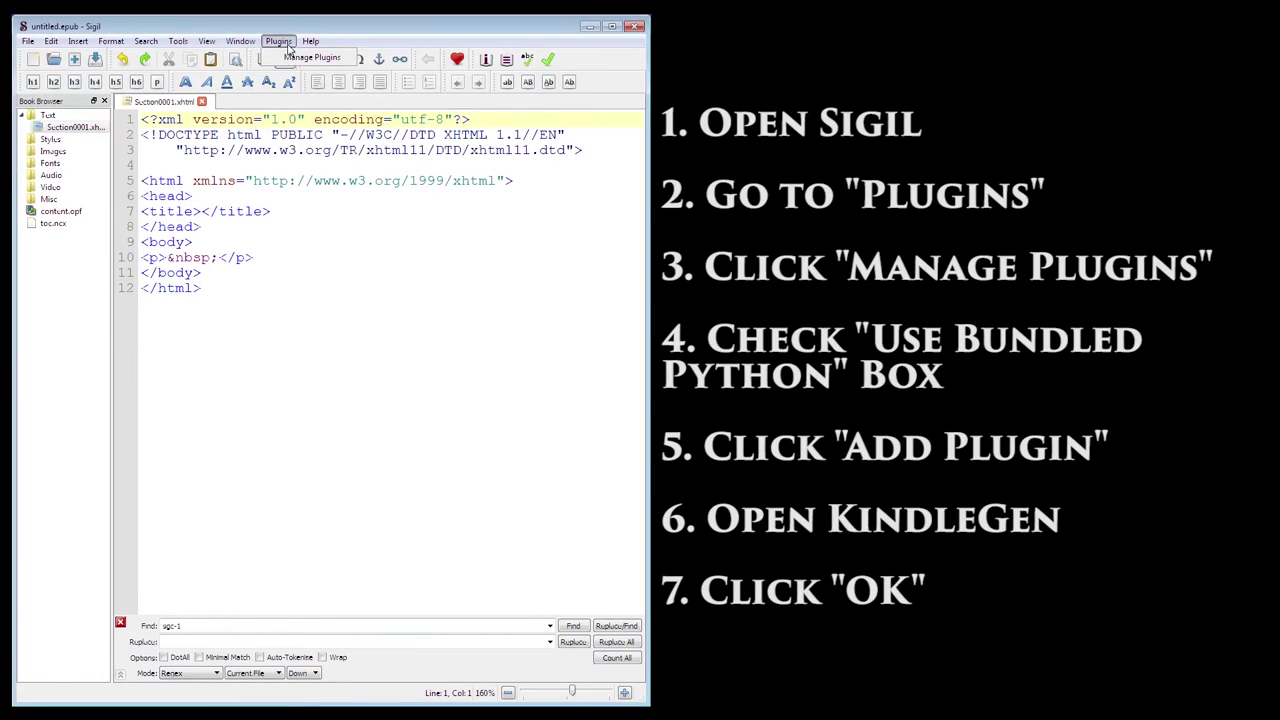
Turn on Use Bundled Python in Sigil's plugin preferences and begin adding a plugin zip
{"action": "left_click", "coordinate": [340, 60]}
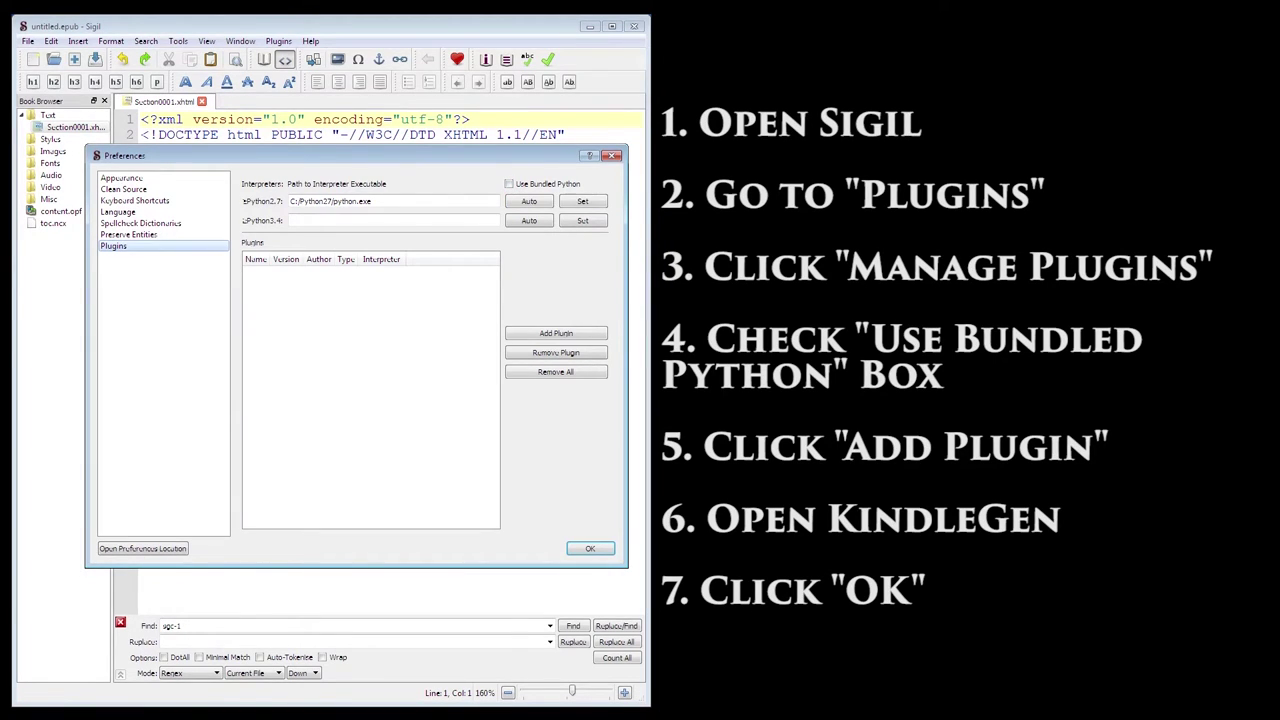
{"action": "left_click", "coordinate": [509, 184]}
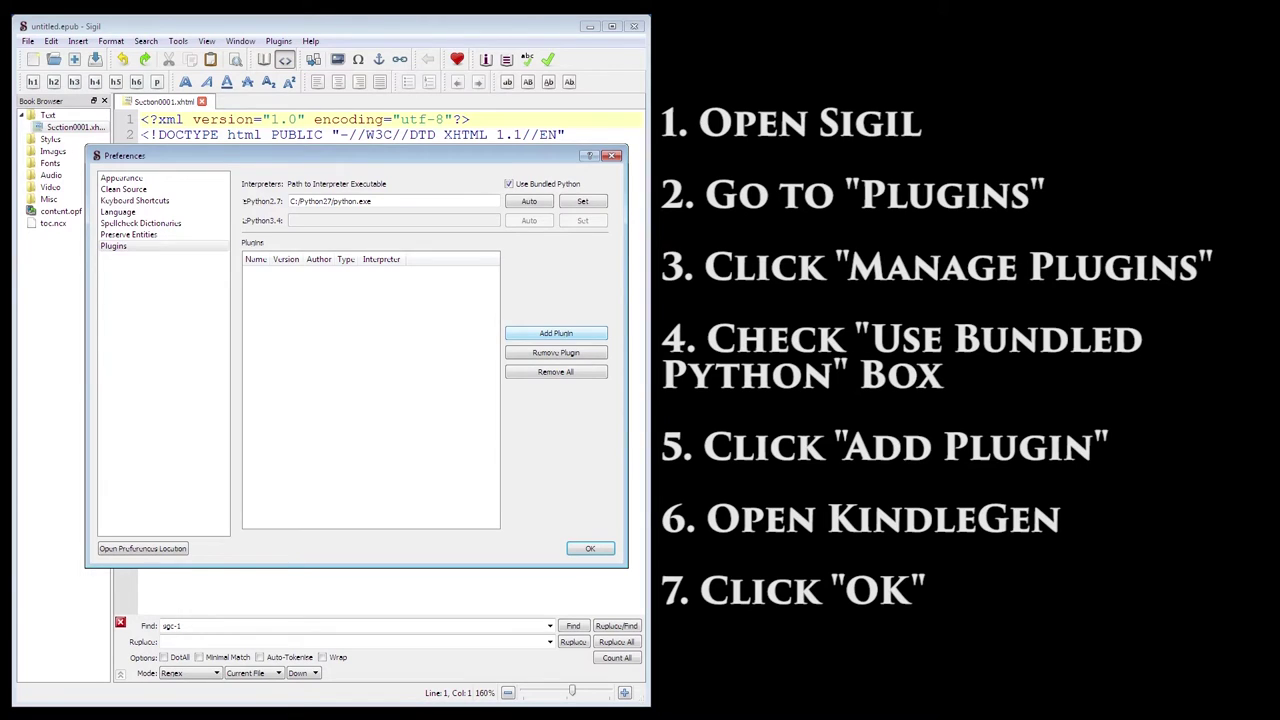
{"action": "left_click", "coordinate": [556, 333]}
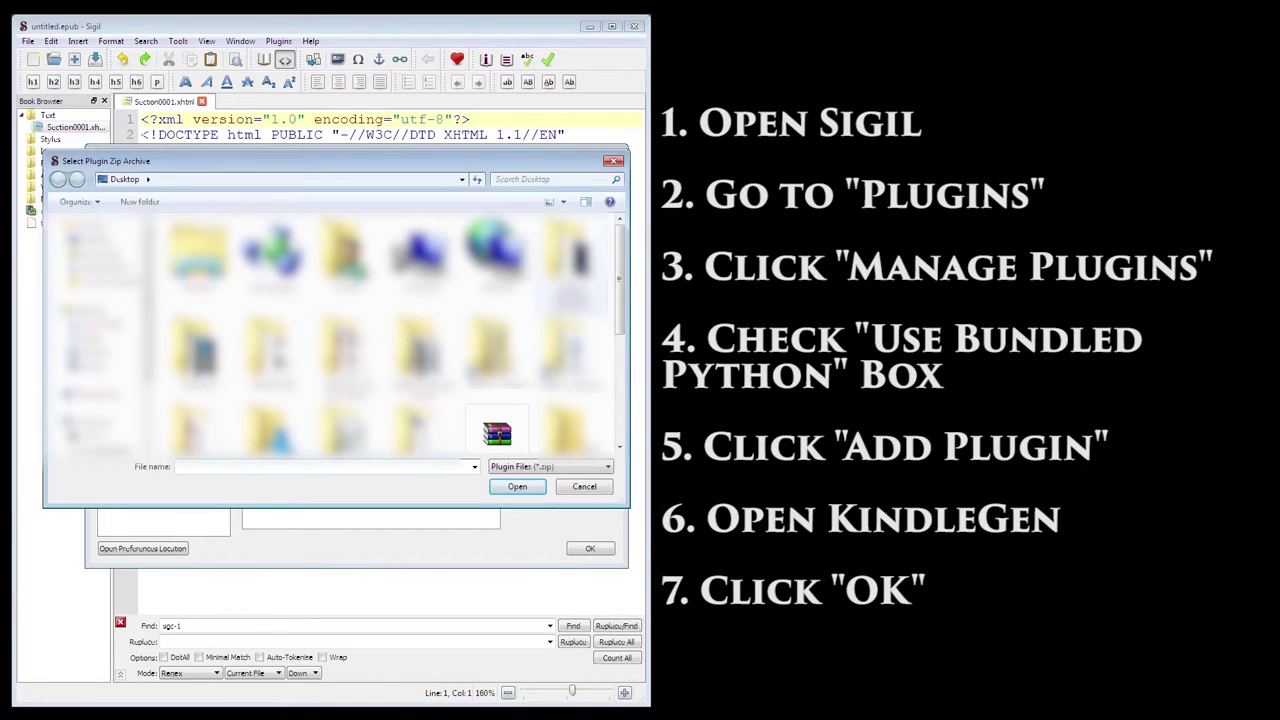
Install KindleGen_v0.2.2.zip from the Desktop as a Sigil plugin
{"action": "scroll", "coordinate": [390, 330], "scroll_direction": "down", "scroll_amount": 3}
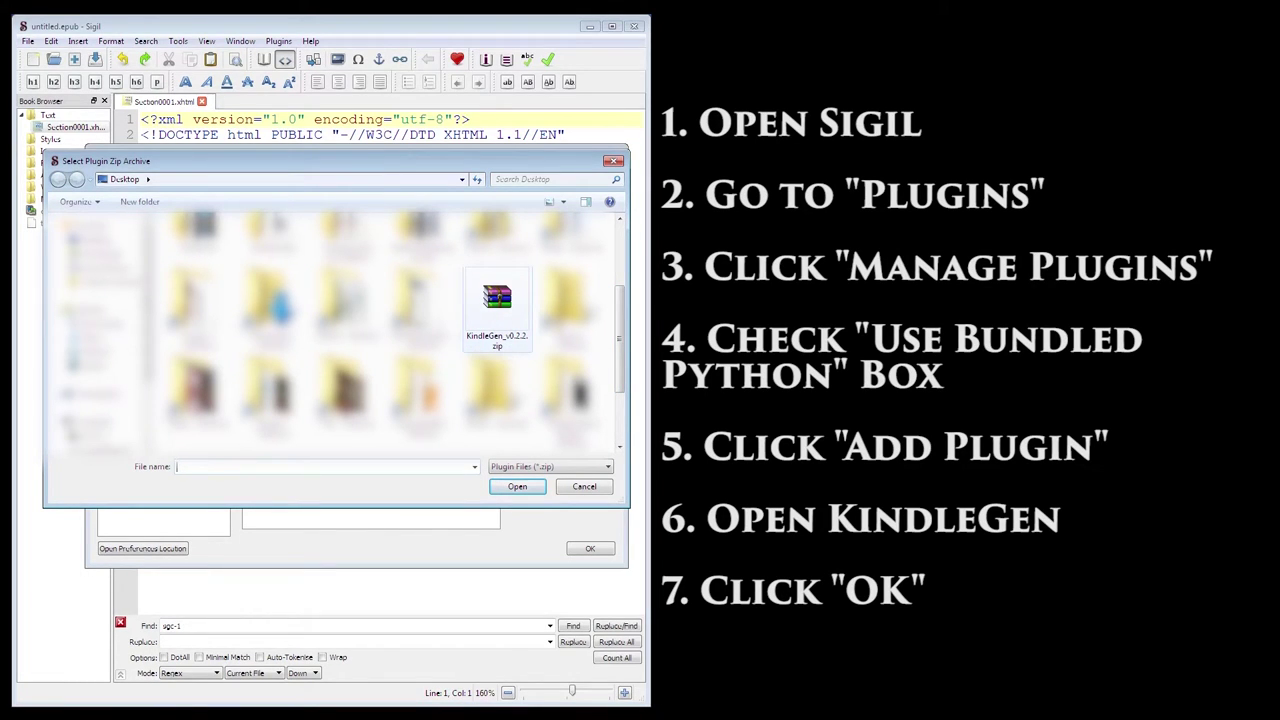
{"action": "double_click", "coordinate": [497, 300]}
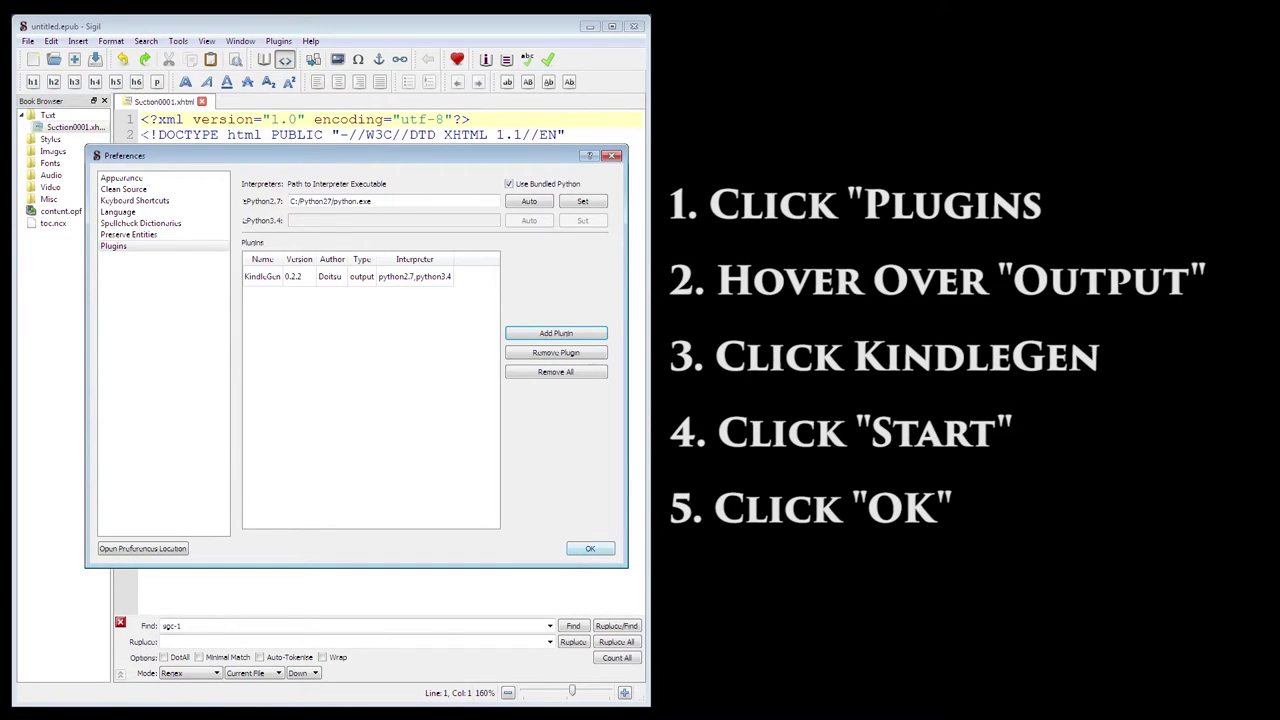
Close Preferences and run Plugins > Output > KindleGen on the book until it succeeds
{"action": "left_click", "coordinate": [585, 549]}
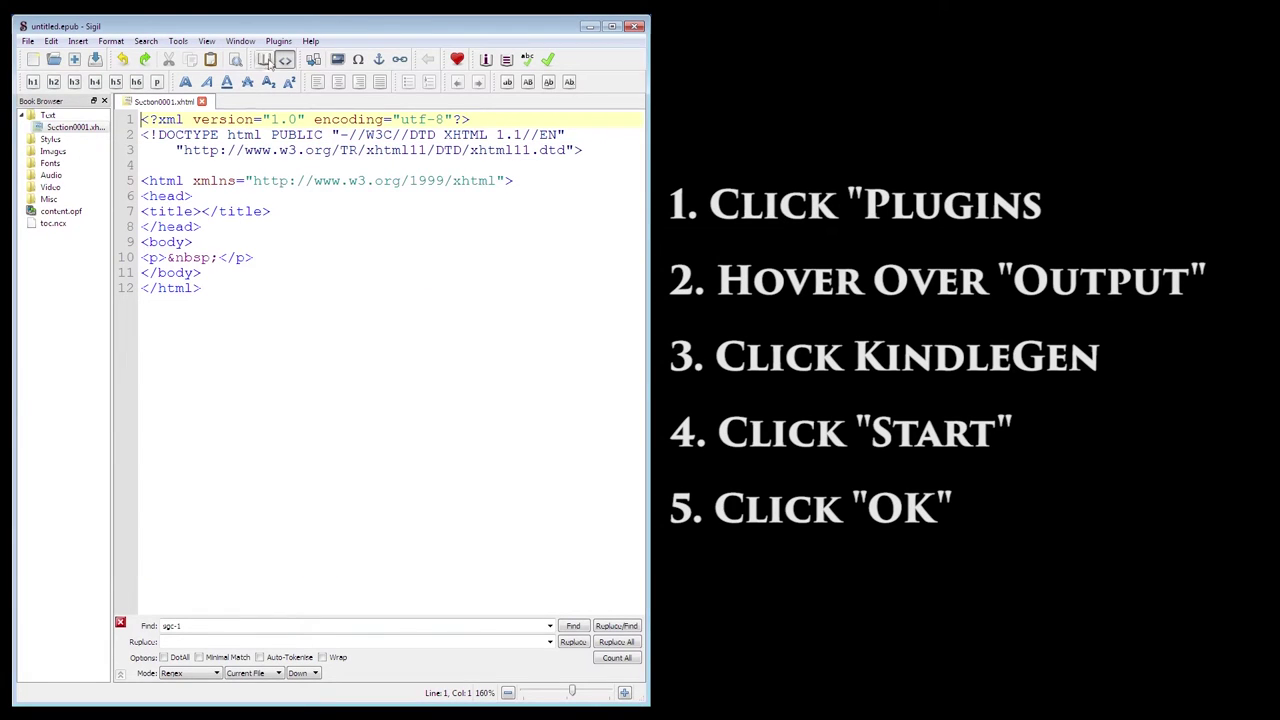
{"action": "left_click", "coordinate": [277, 41]}
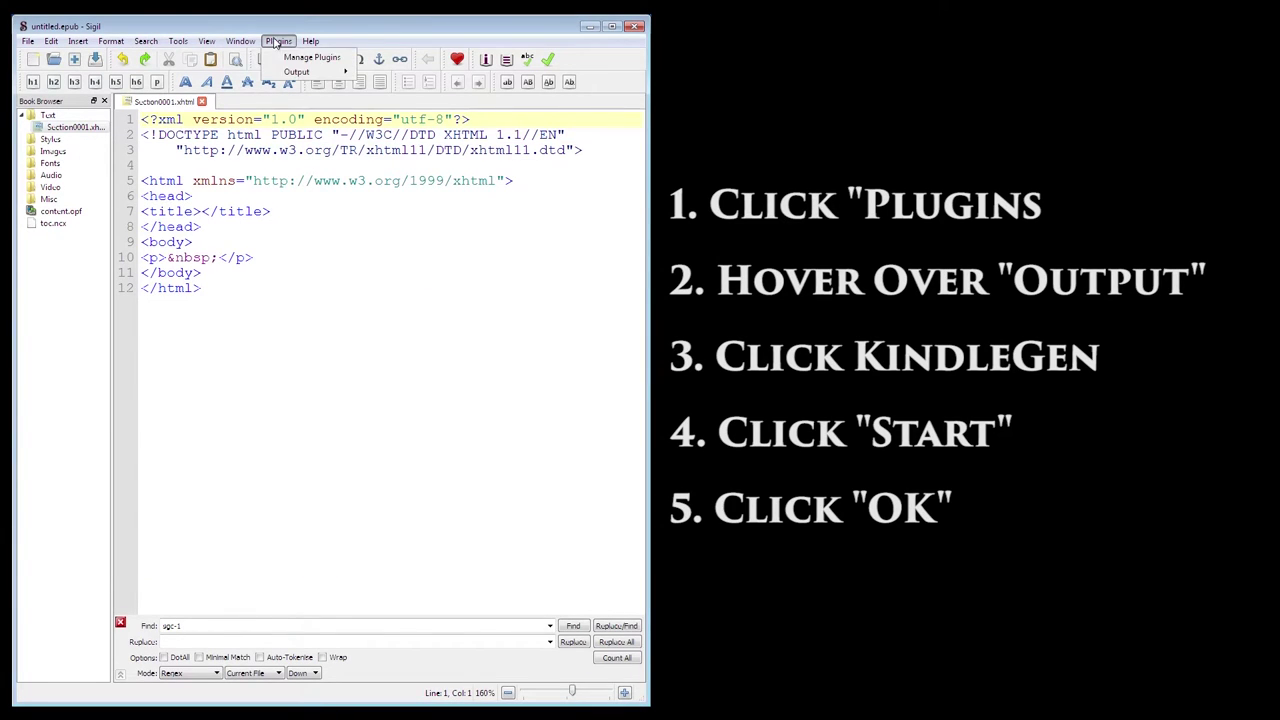
{"action": "mouse_move", "coordinate": [292, 72]}
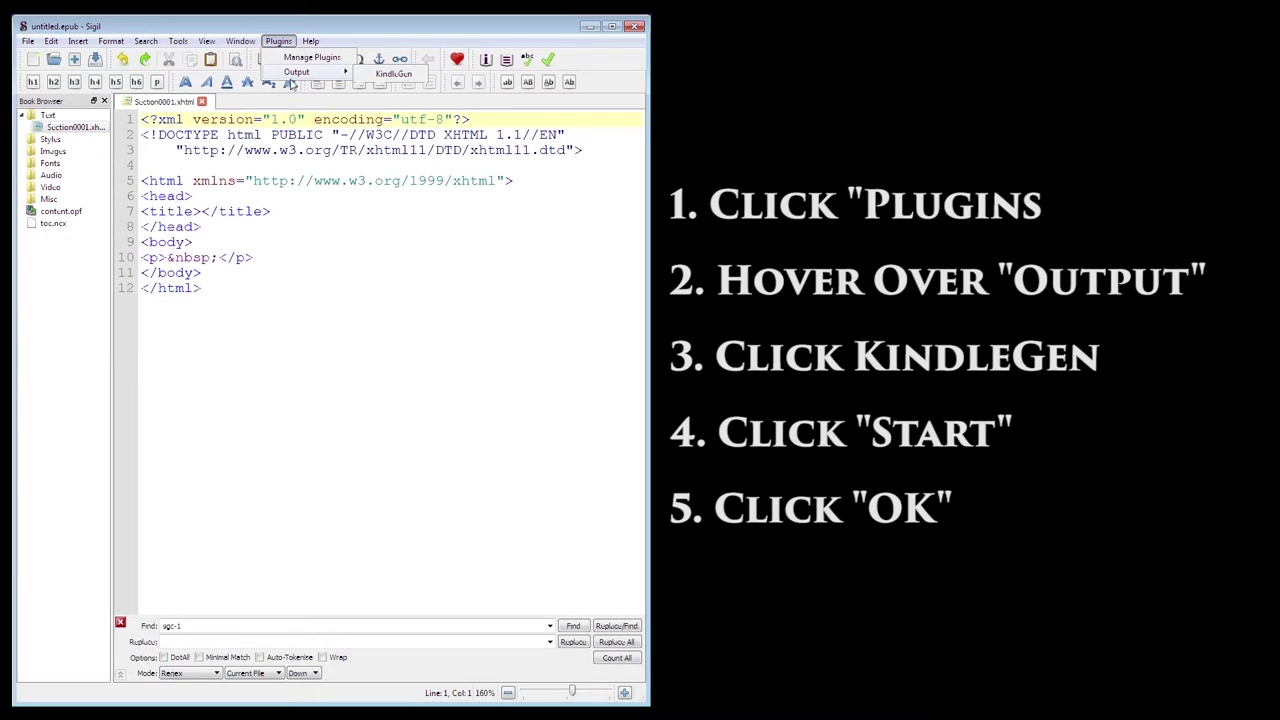
{"action": "left_click", "coordinate": [394, 74]}
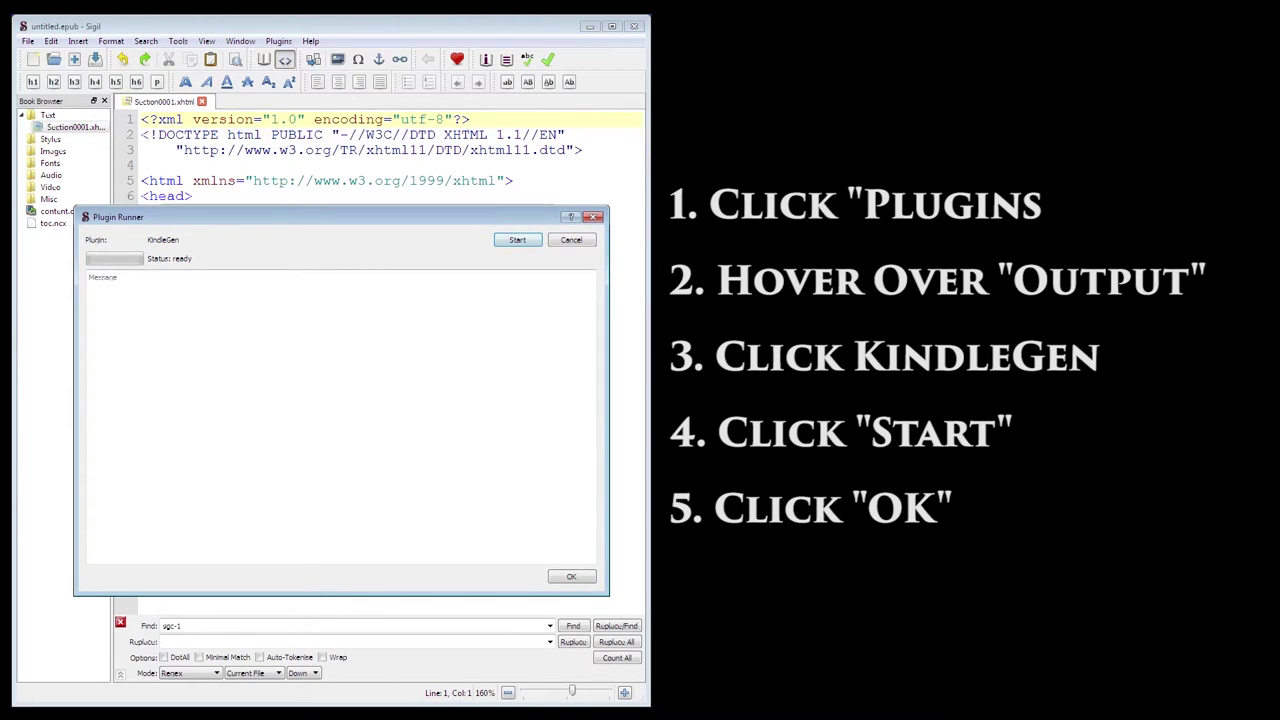
{"action": "key", "text": "Return"}
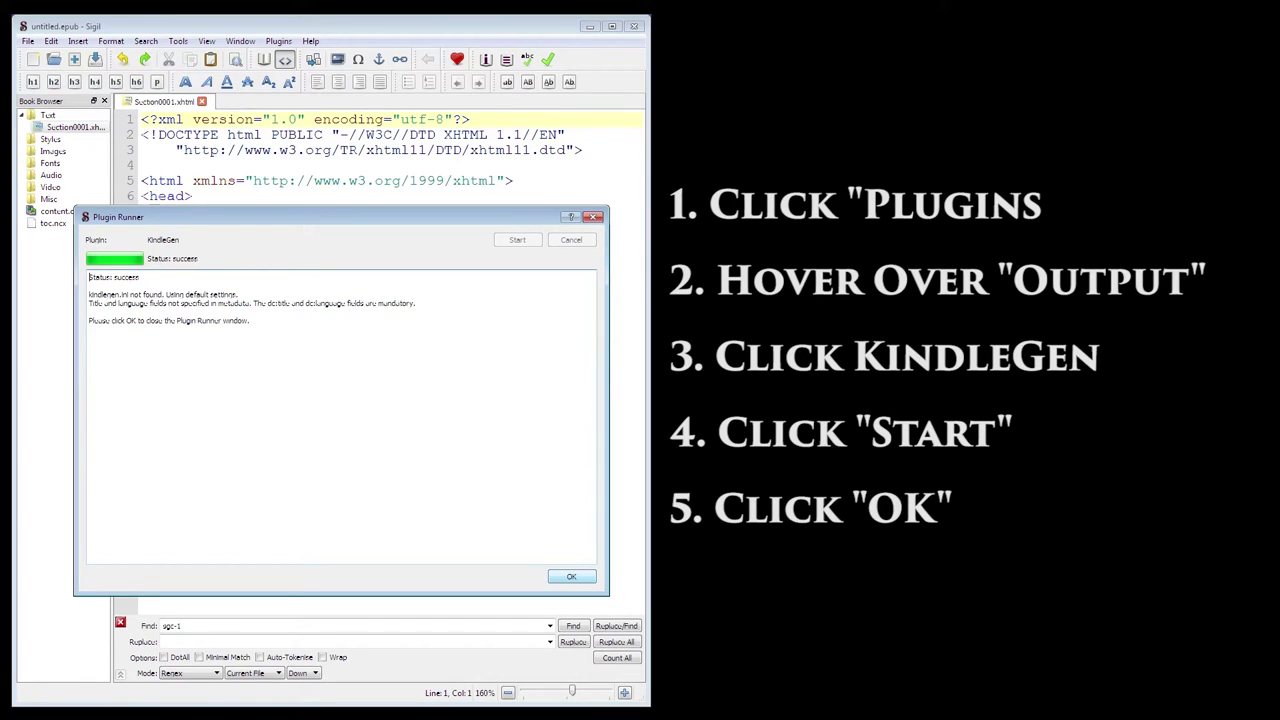
{"action": "left_click", "coordinate": [588, 578]}
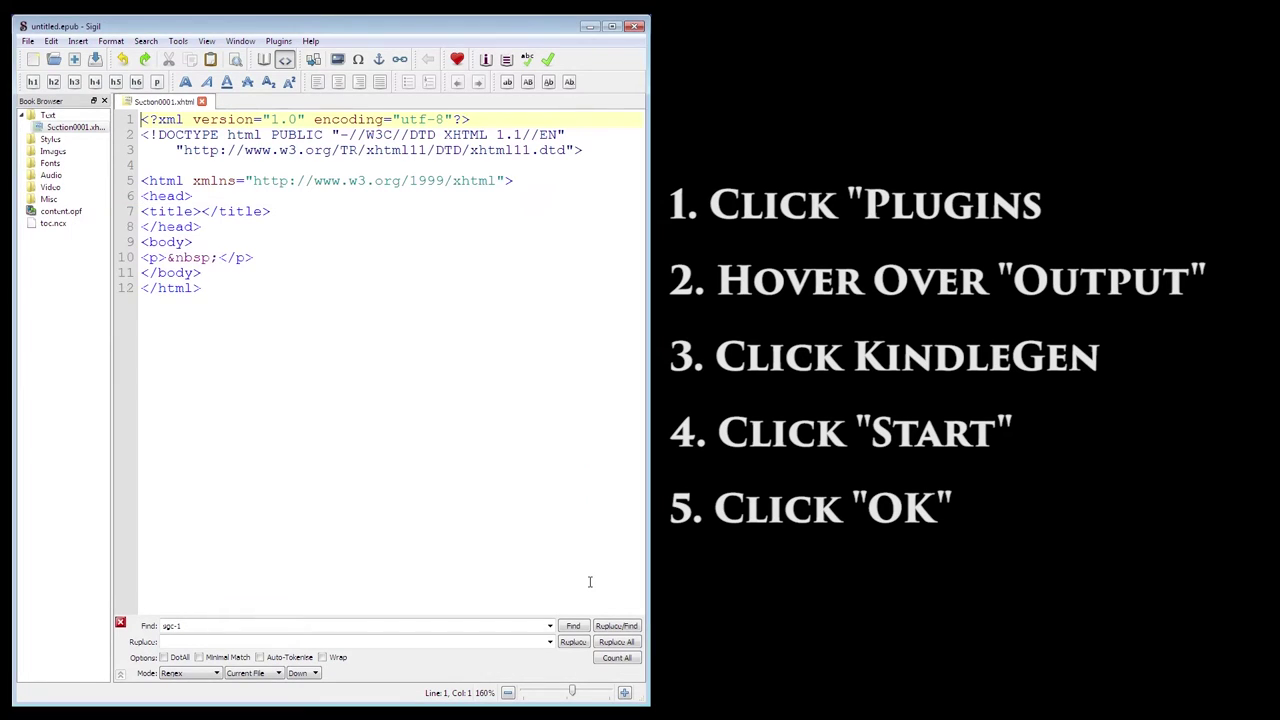
Open Sigil's preferences folder (sigil-ebook\sigil) in Explorer from Manage Plugins
{"action": "left_click", "coordinate": [283, 45]}
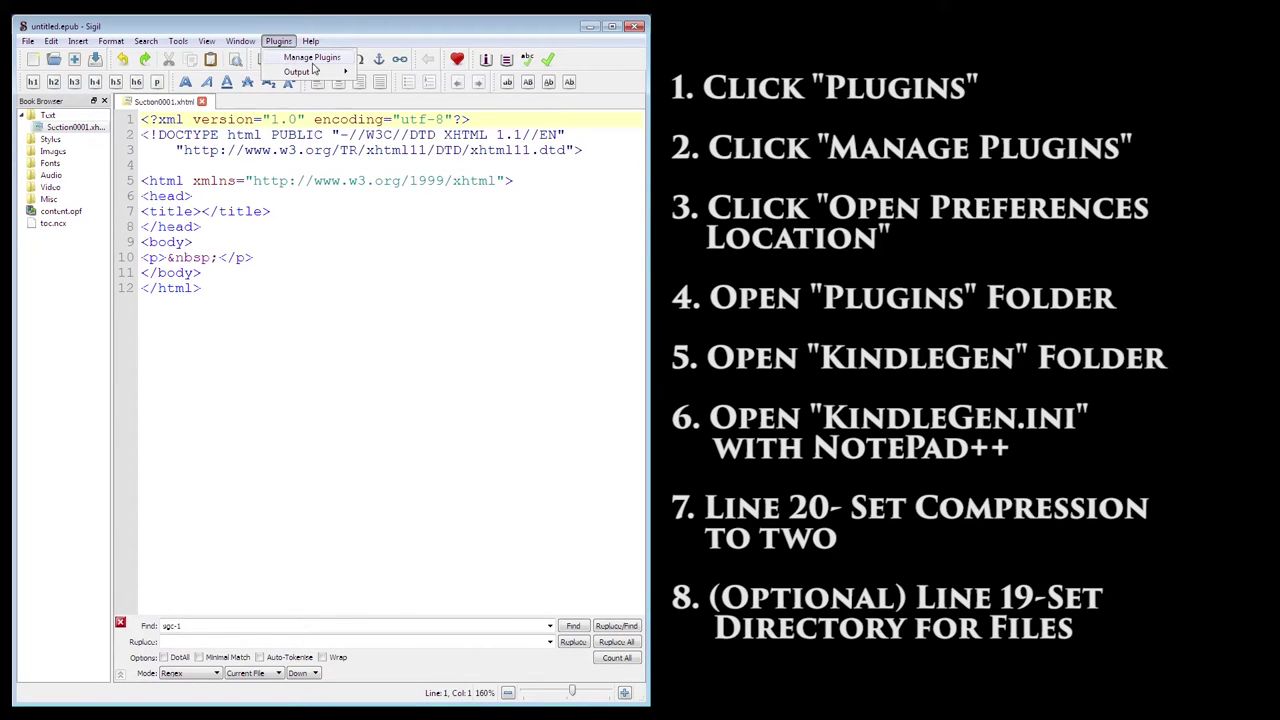
{"action": "left_click", "coordinate": [305, 58]}
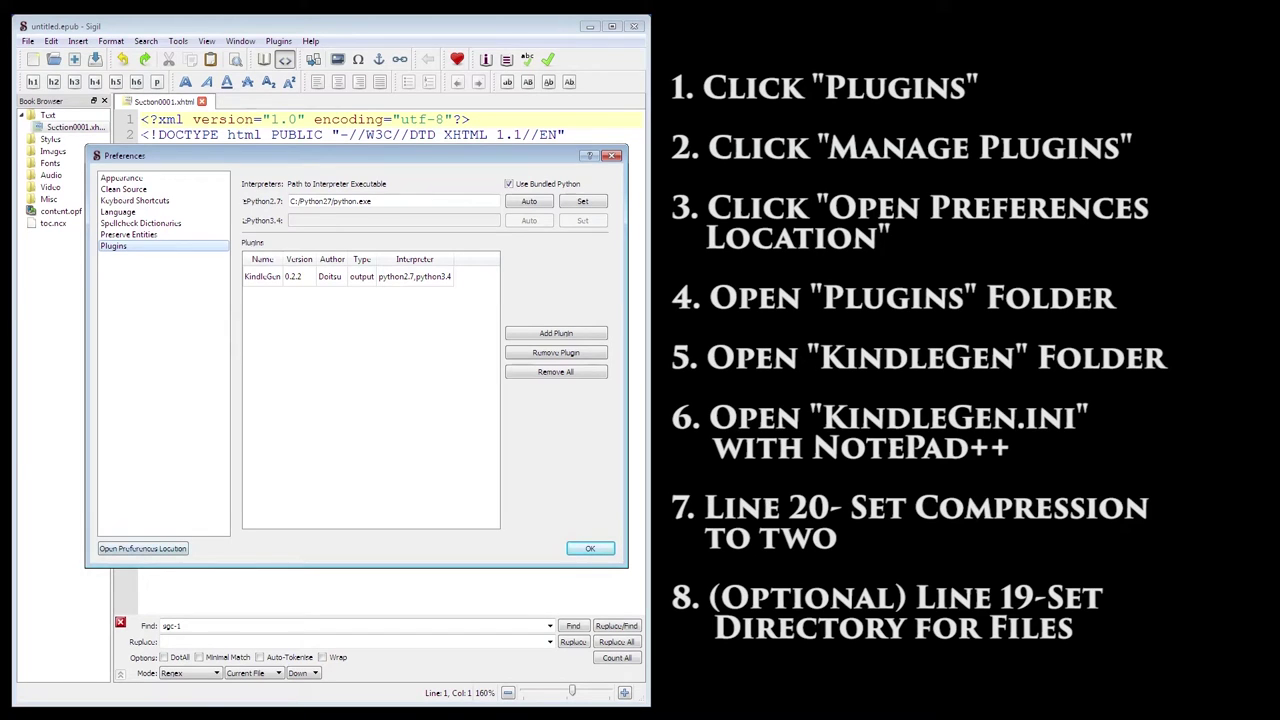
{"action": "left_click", "coordinate": [142, 548]}
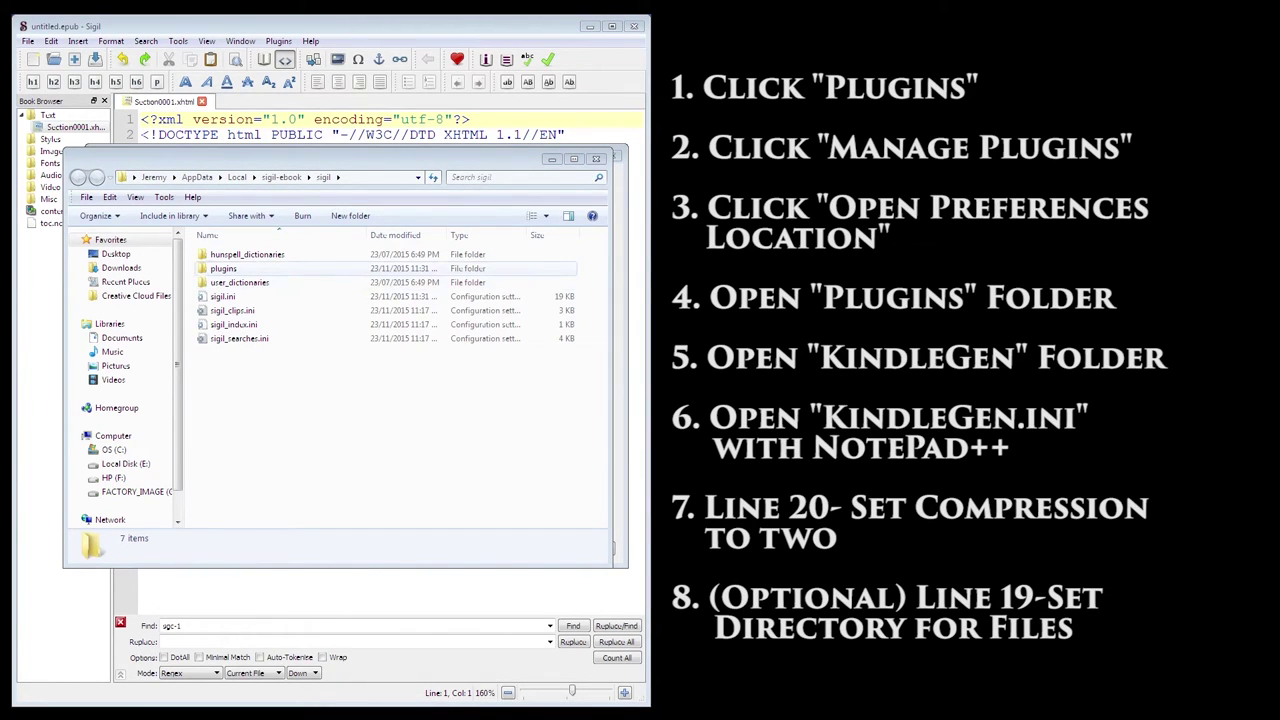
Go into plugins\KindleGen and open kindlegen.ini in Notepad++
{"action": "double_click", "coordinate": [223, 268]}
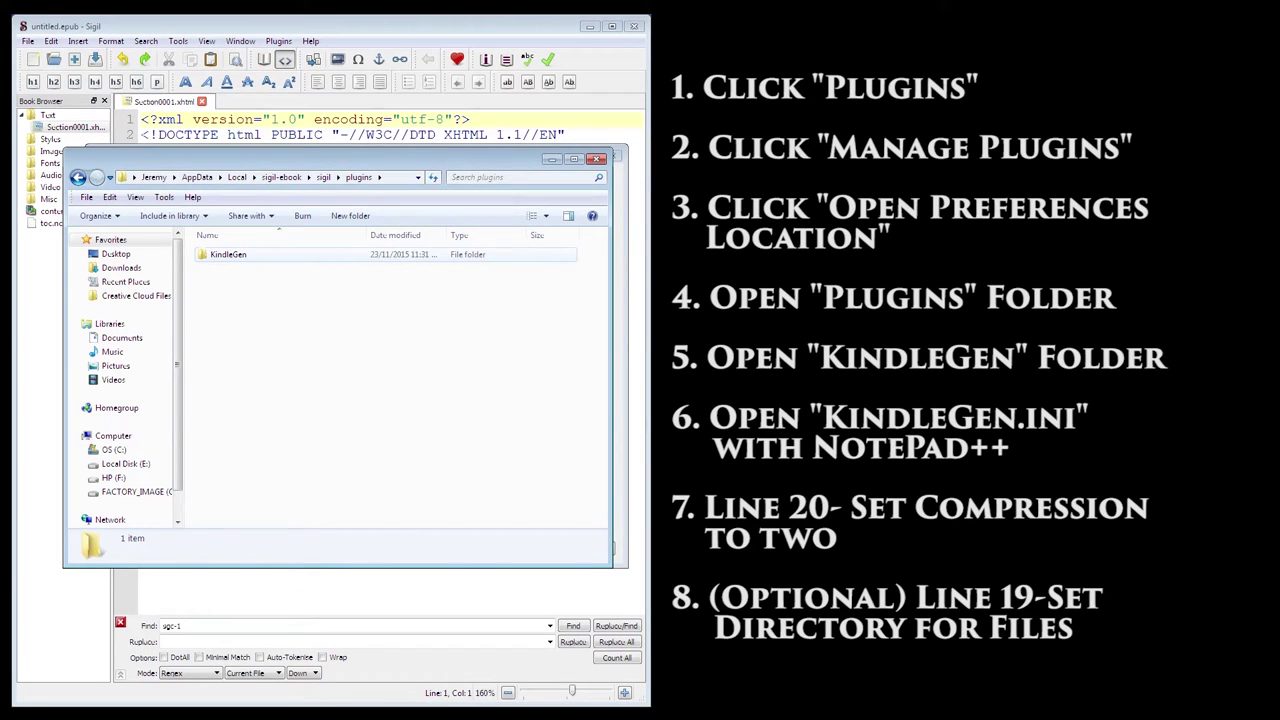
{"action": "double_click", "coordinate": [228, 254]}
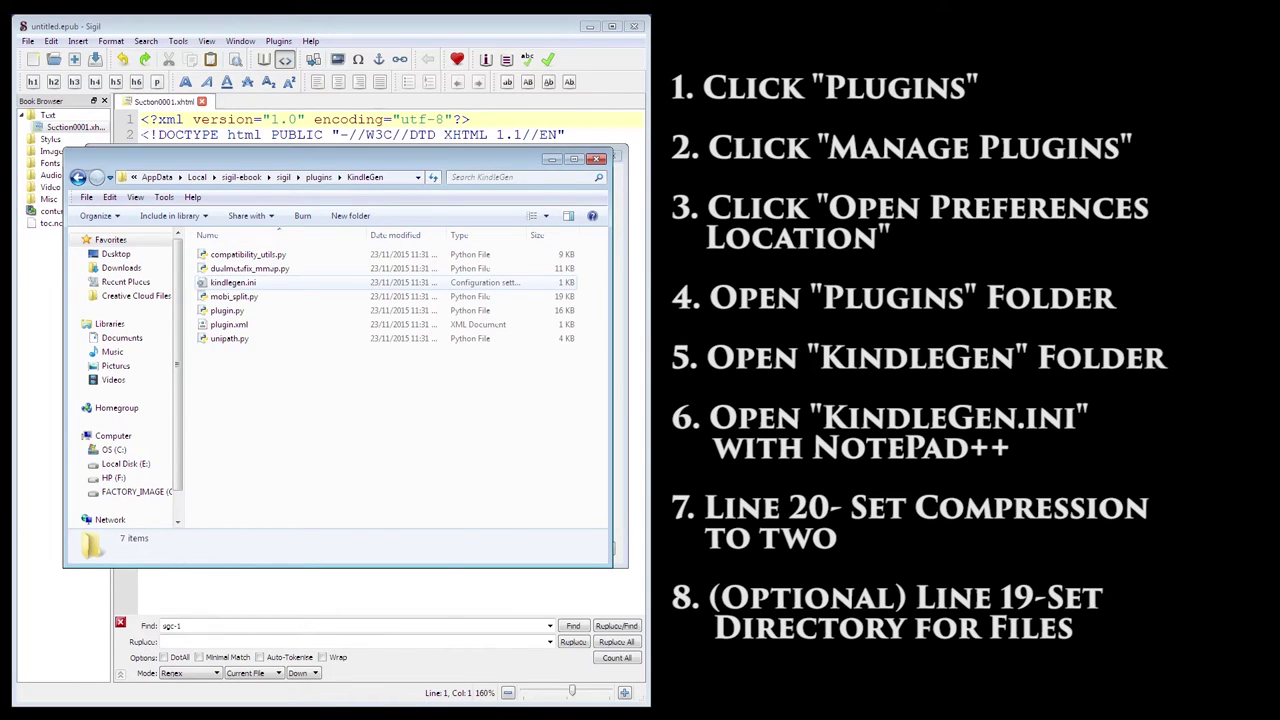
{"action": "left_click", "coordinate": [252, 284]}
{"action": "right_click", "coordinate": [252, 284]}
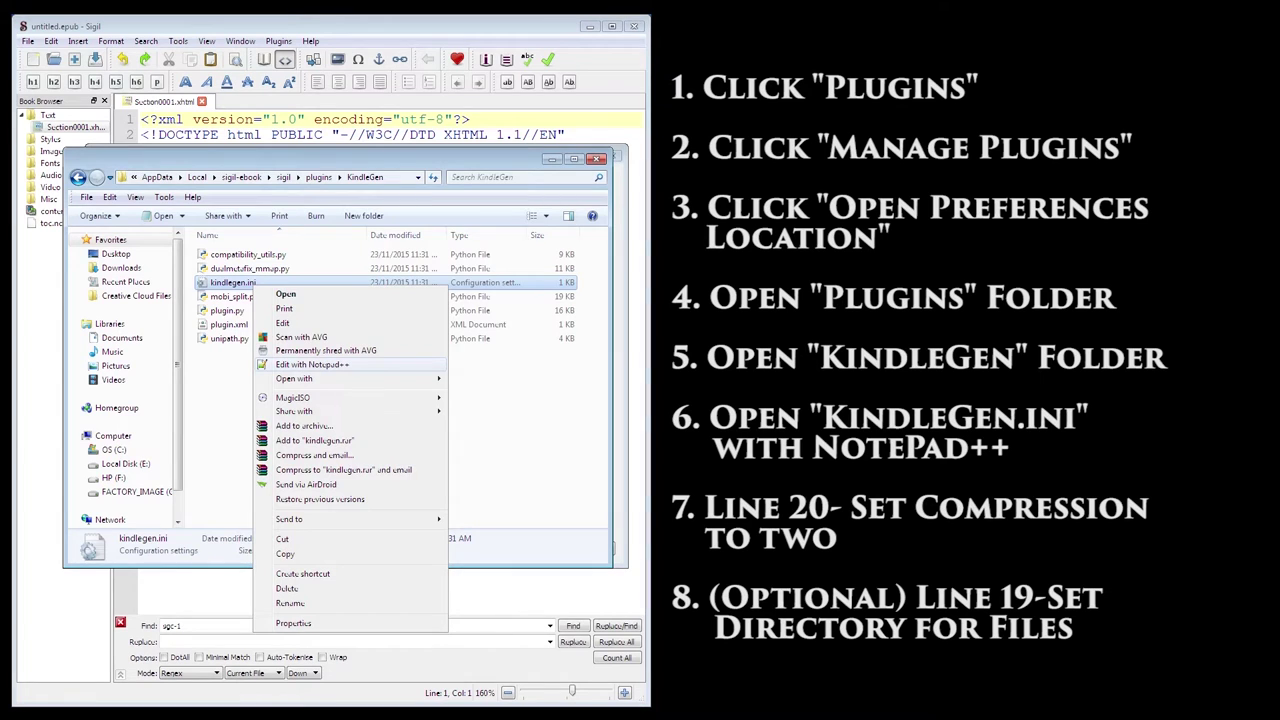
{"action": "left_click", "coordinate": [312, 364]}
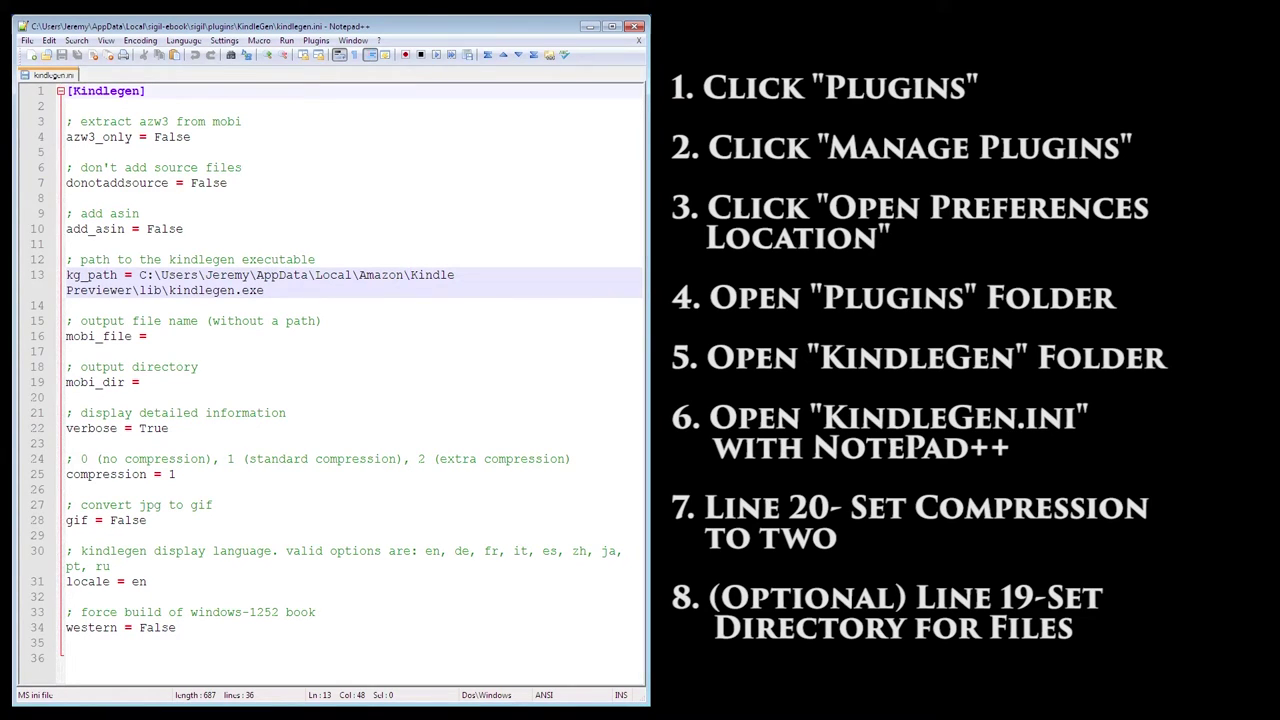
Change compression from 1 to 2 in kindlegen.ini and select the mobi_dir entry on line 19
{"action": "left_click", "coordinate": [176, 474]}
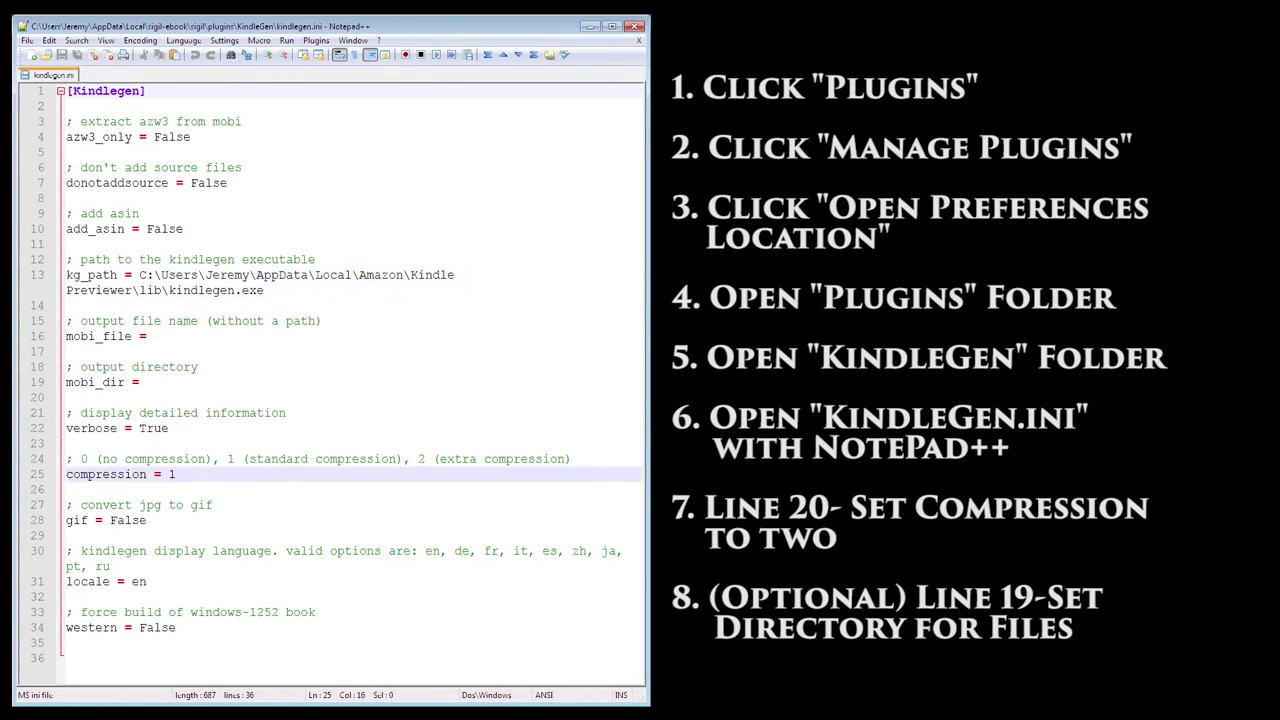
{"action": "key", "text": "BackSpace"}
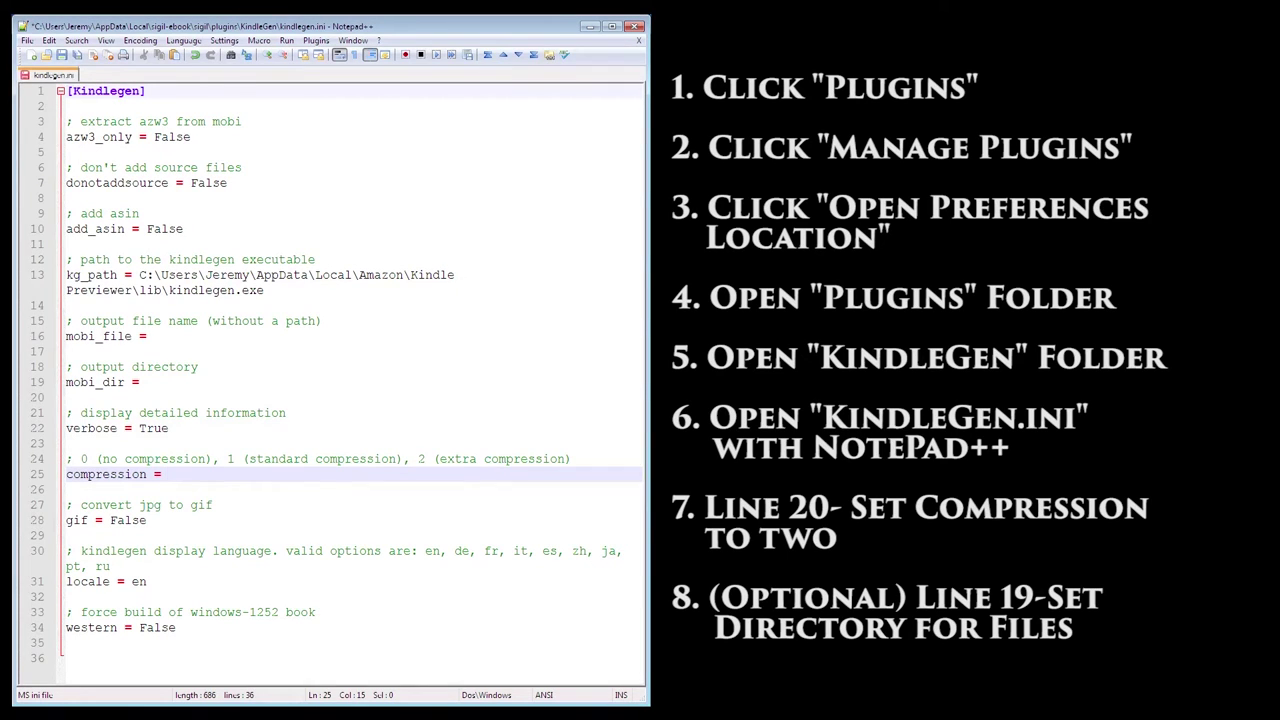
{"action": "type", "text": "2"}
{"action": "left_click_drag", "start_coordinate": [146, 382], "coordinate": [66, 382]}
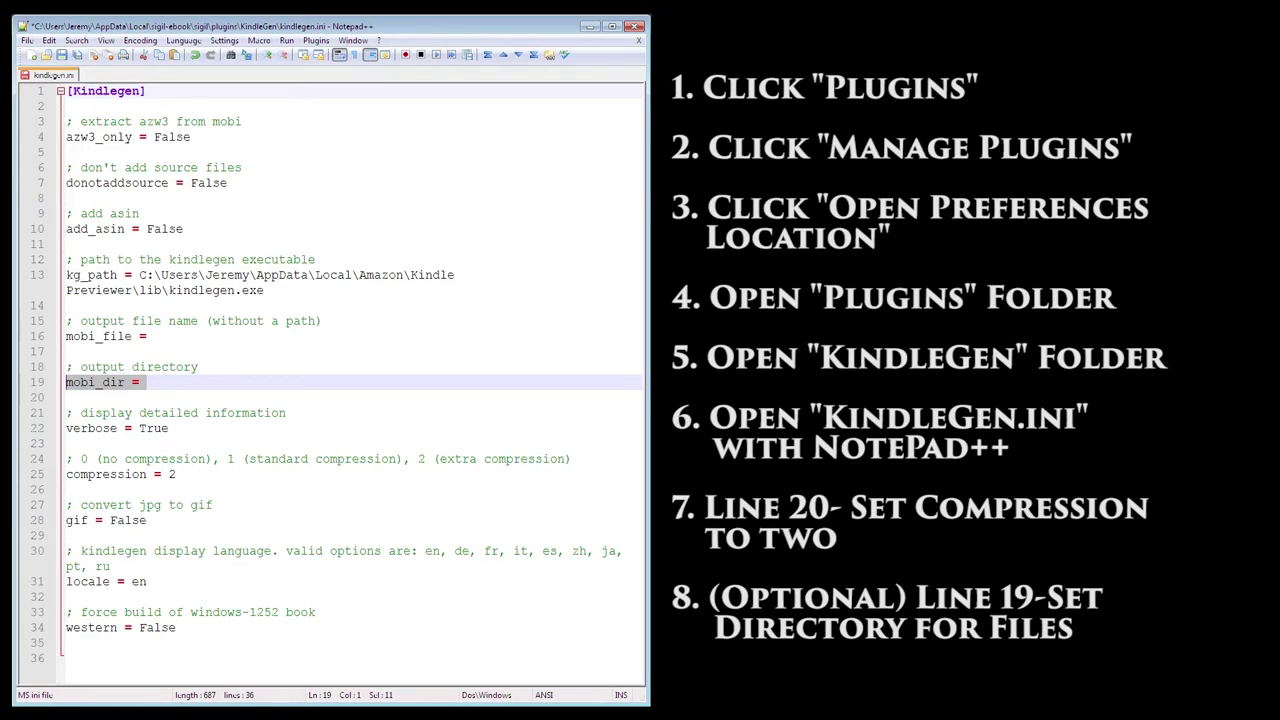
Try a path after mobi_dir =, clear it, save kindlegen.ini, and return to the KindleGen folder
{"action": "left_click", "coordinate": [146, 382]}
{"action": "type", "text": "C:/"}
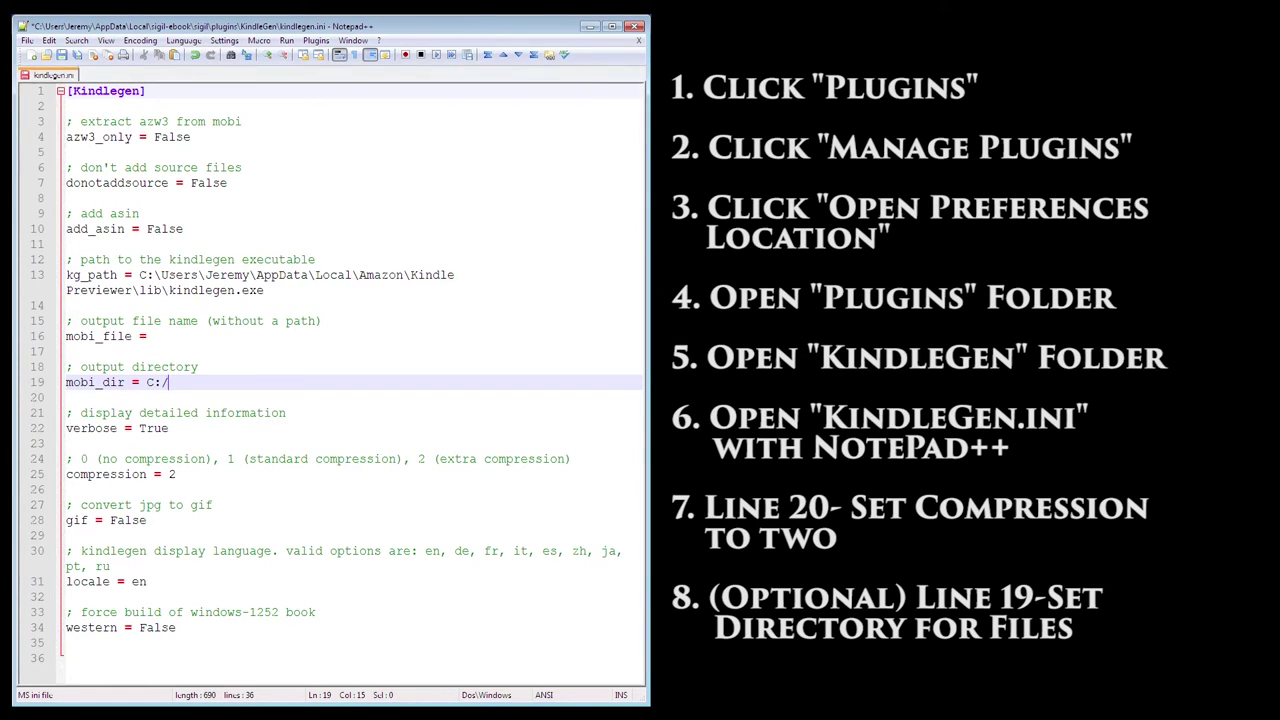
{"action": "type", "text": "..."}
{"action": "key", "text": "BackSpace"}
{"action": "key", "text": "BackSpace"}
{"action": "key", "text": "BackSpace"}
{"action": "key", "text": "BackSpace"}
{"action": "key", "text": "BackSpace"}
{"action": "key", "text": "BackSpace"}
{"action": "key", "text": "BackSpace"}
{"action": "key", "text": "ctrl+s"}
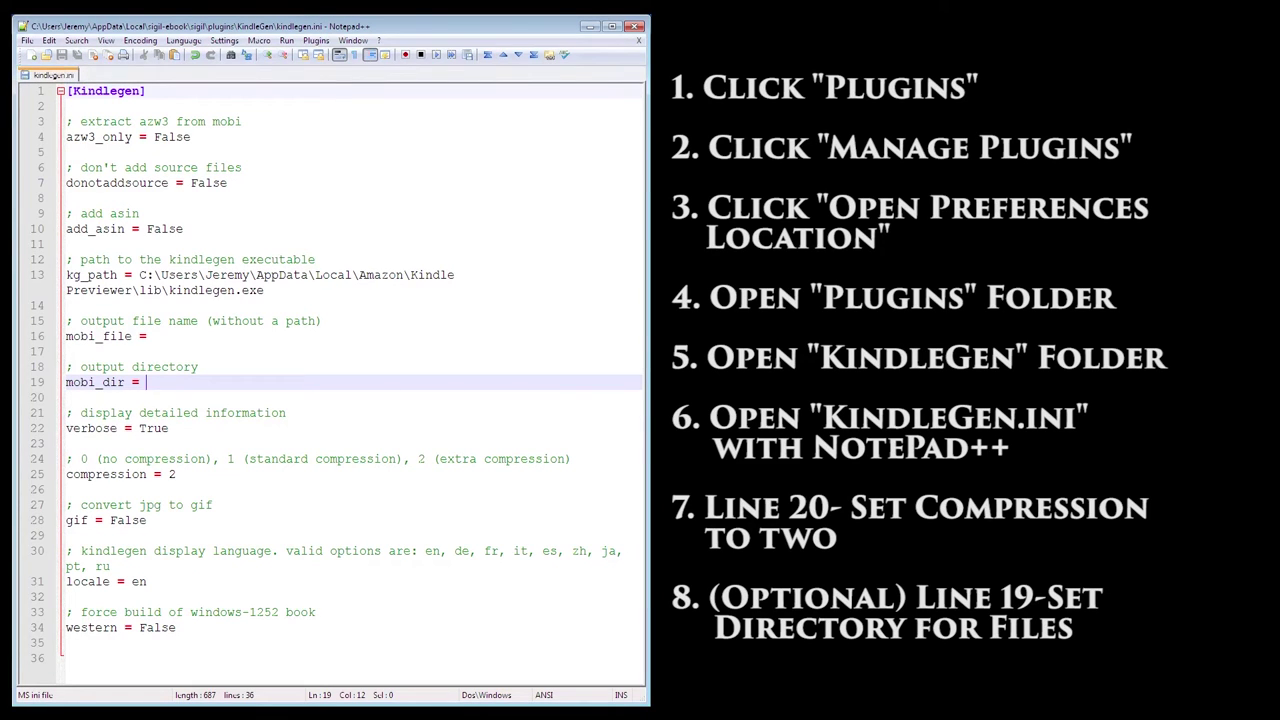
{"action": "key", "text": "alt+Tab"}
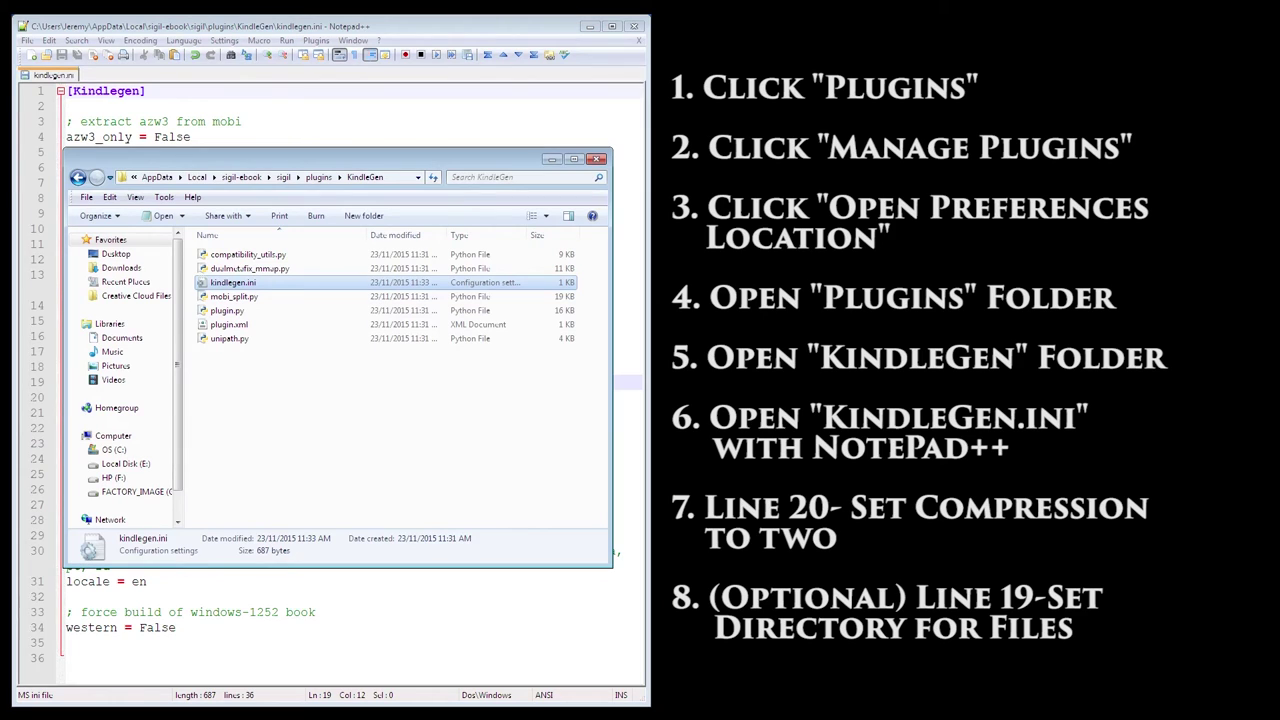
Copy the KindleGen folder location from kindlegen.ini's Properties, then close the Explorer window
{"action": "right_click", "coordinate": [235, 283]}
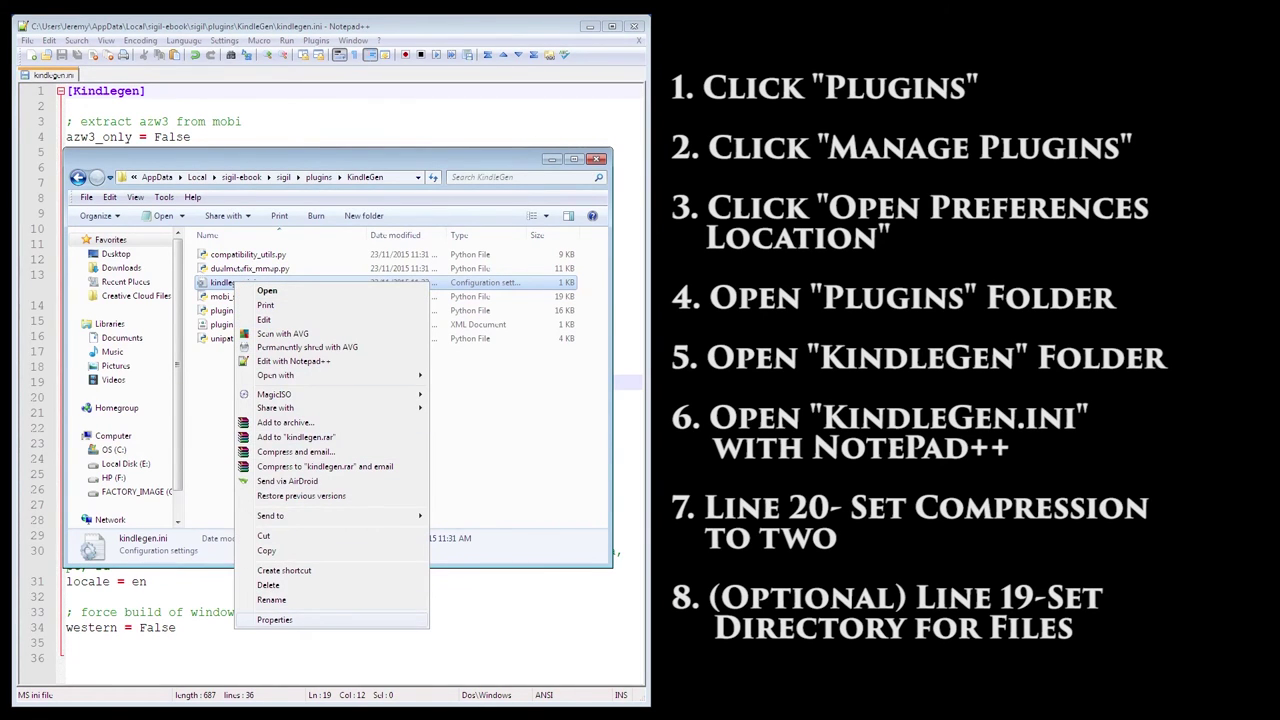
{"action": "key", "text": "Return"}
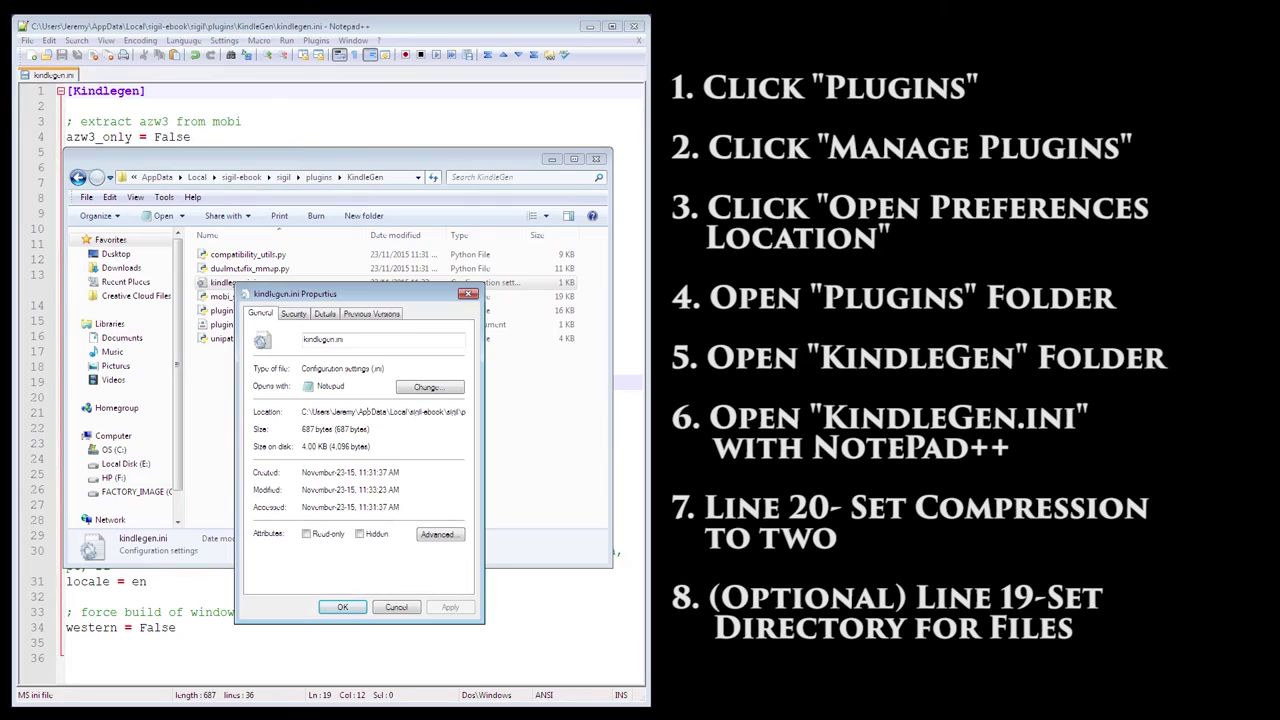
{"action": "left_click_drag", "start_coordinate": [302, 411], "coordinate": [466, 411]}
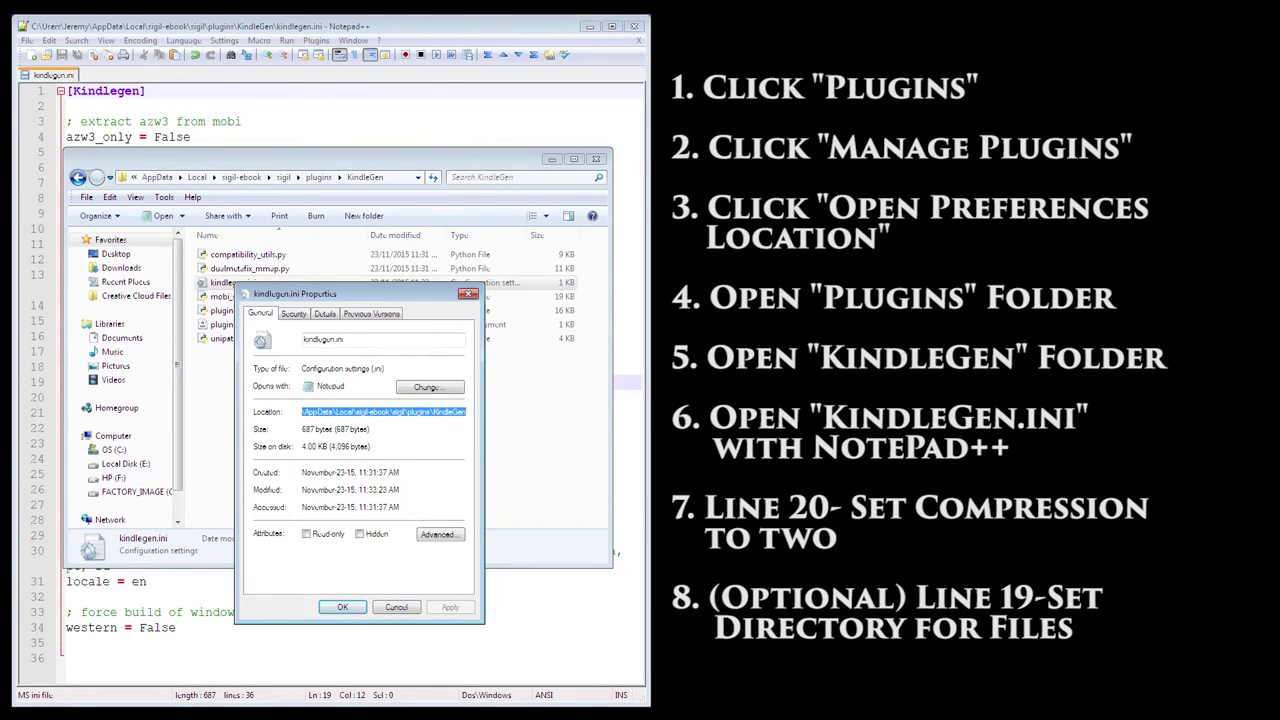
{"action": "right_click", "coordinate": [422, 412]}
{"action": "left_click", "coordinate": [450, 450]}
{"action": "left_click", "coordinate": [342, 607]}
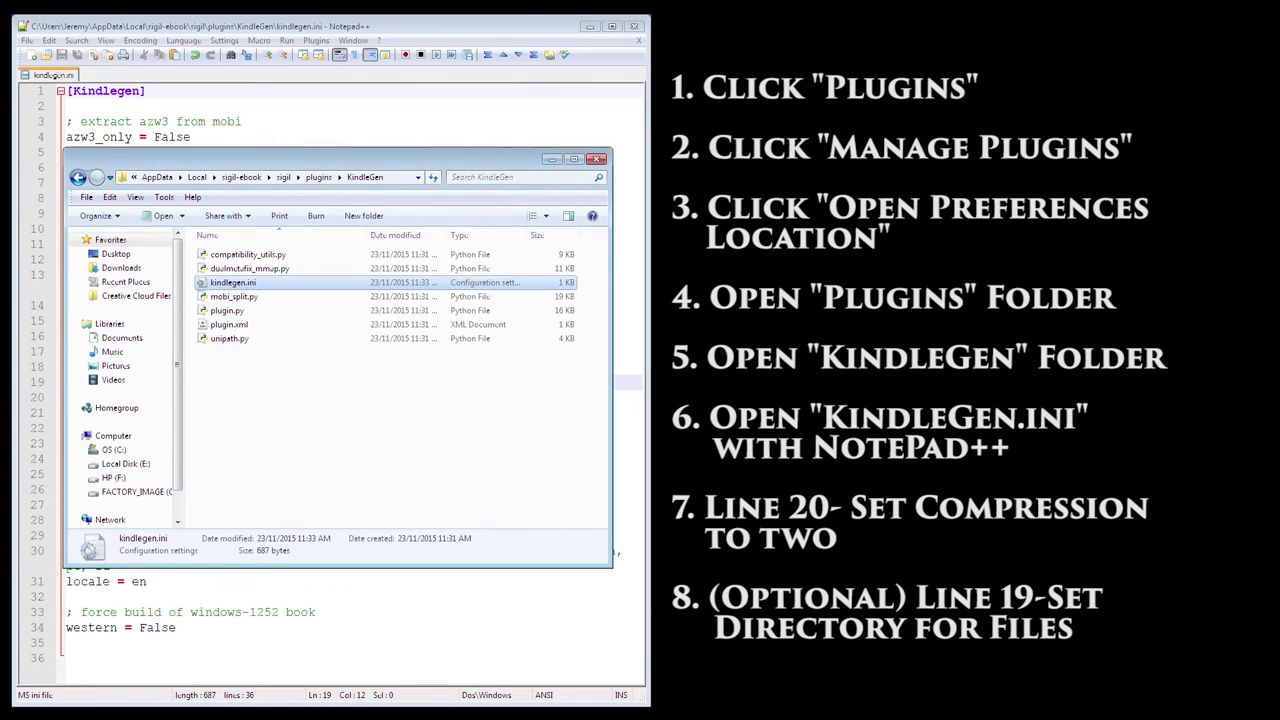
{"action": "left_click", "coordinate": [551, 159]}
{"action": "right_click", "coordinate": [172, 381]}
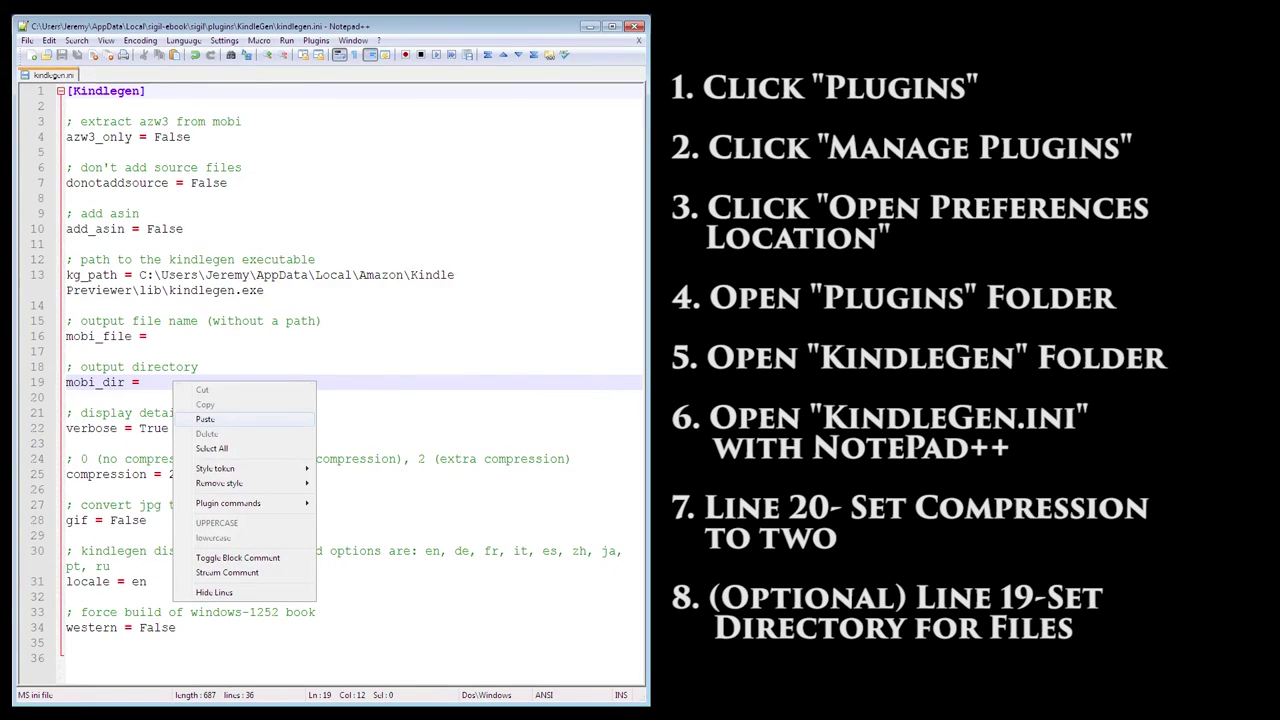
Paste the folder path after mobi_dir =, delete it again, and save kindlegen.ini
{"action": "left_click", "coordinate": [200, 419]}
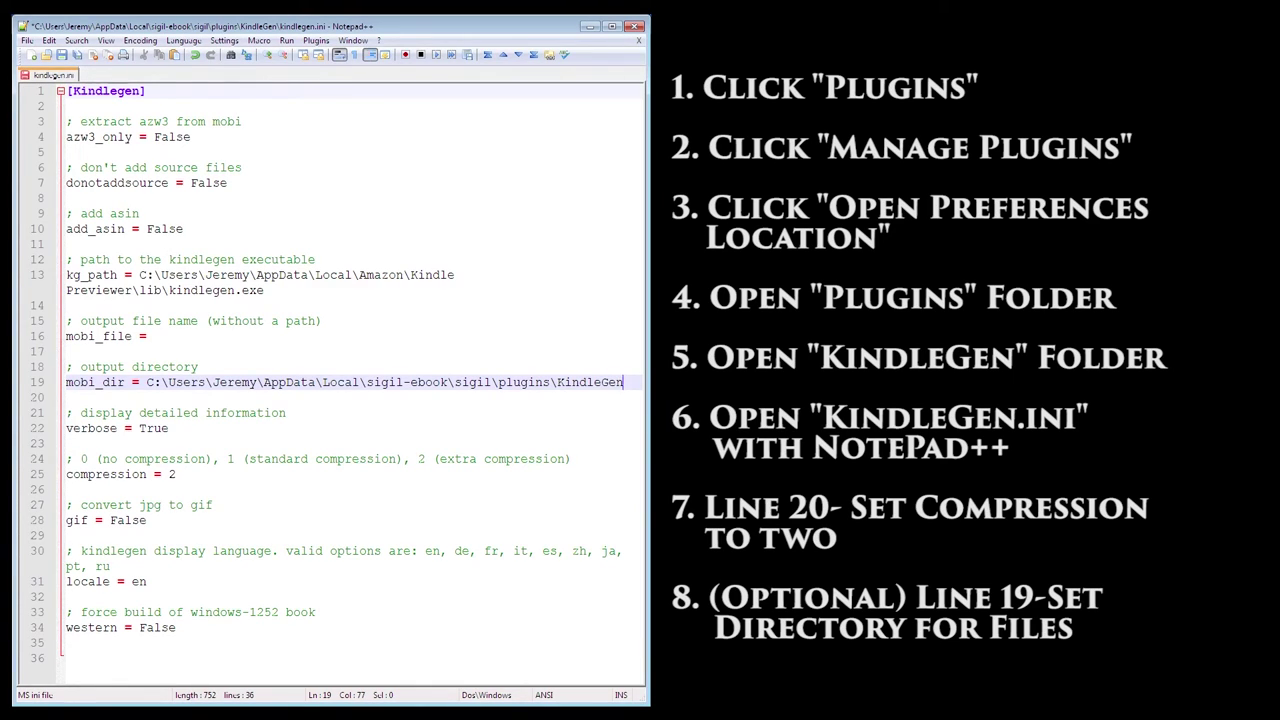
{"action": "left_click_drag", "start_coordinate": [623, 382], "coordinate": [146, 382]}
{"action": "key", "text": "BackSpace"}
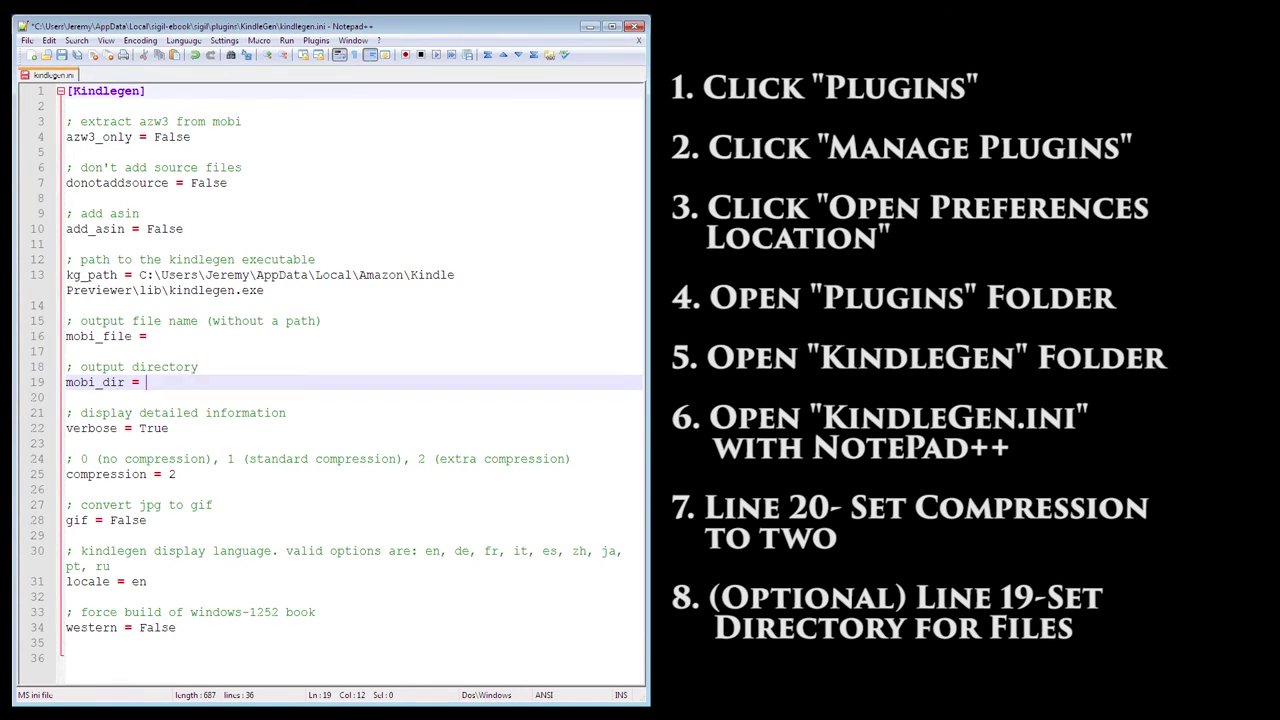
{"action": "key", "text": "ctrl+s"}
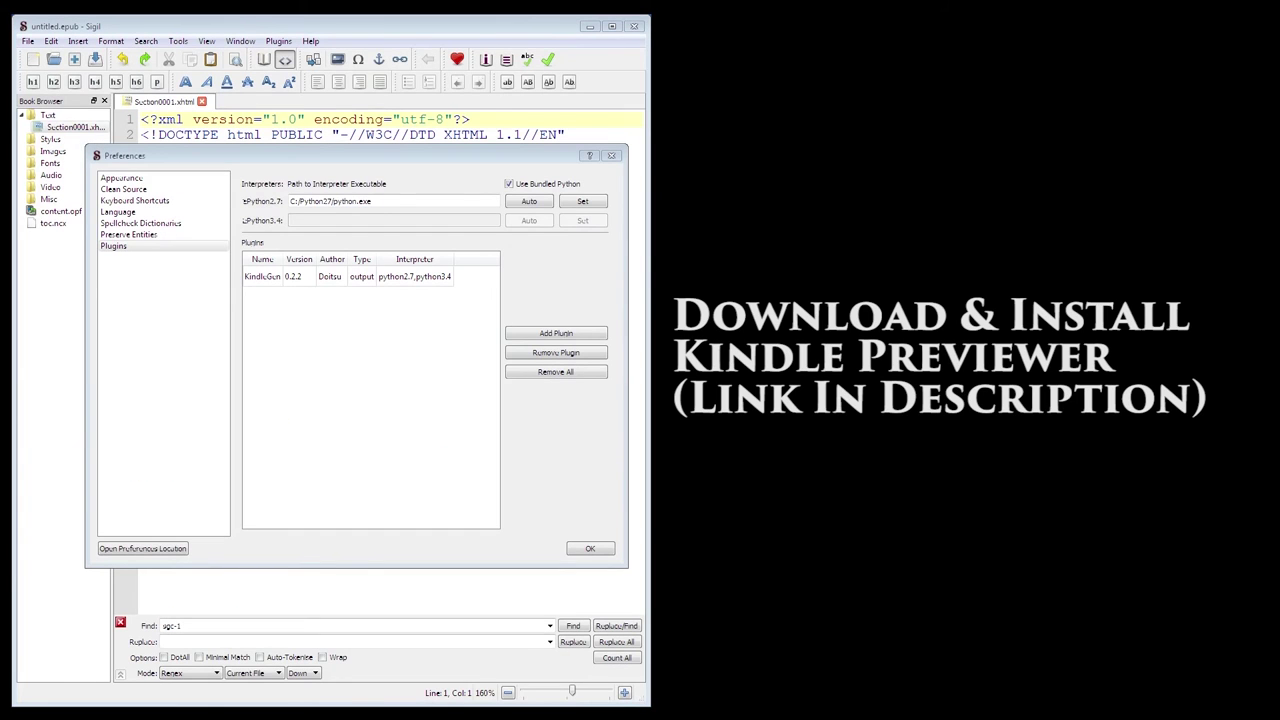
Confirm Sigil's Preferences with OK, returning to Section0001.xhtml's code view
{"action": "left_click", "coordinate": [589, 548]}
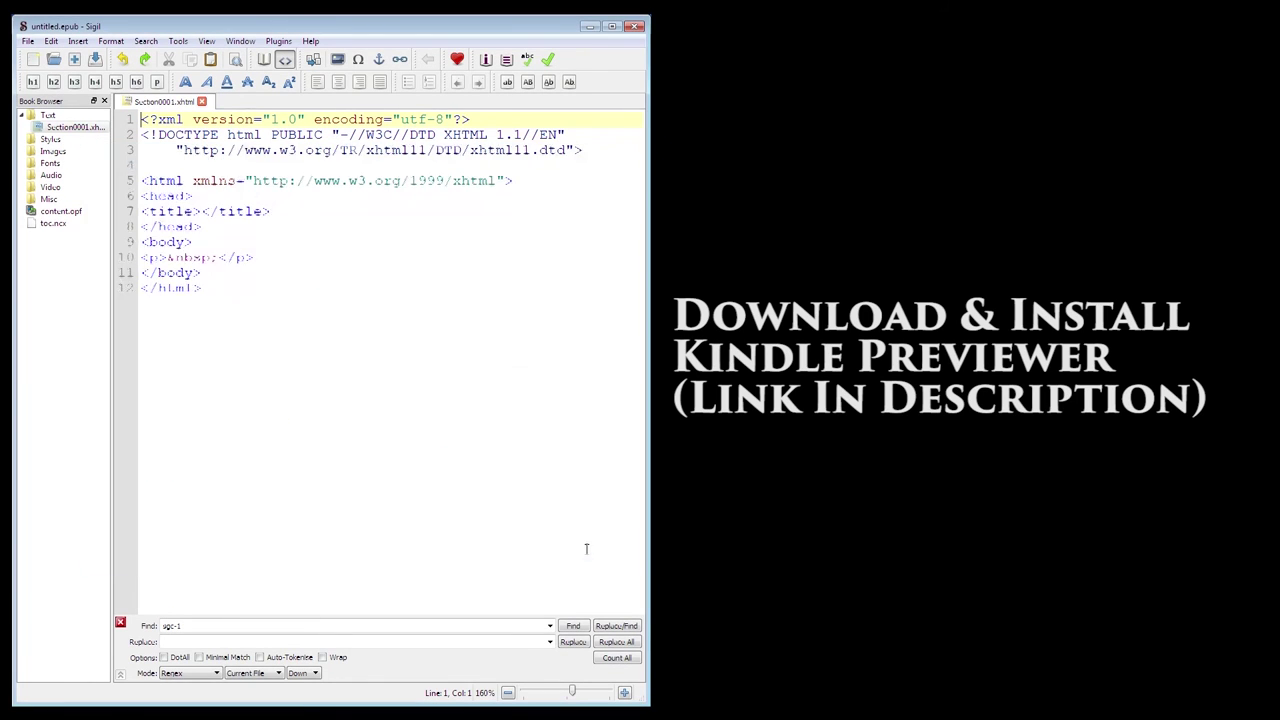